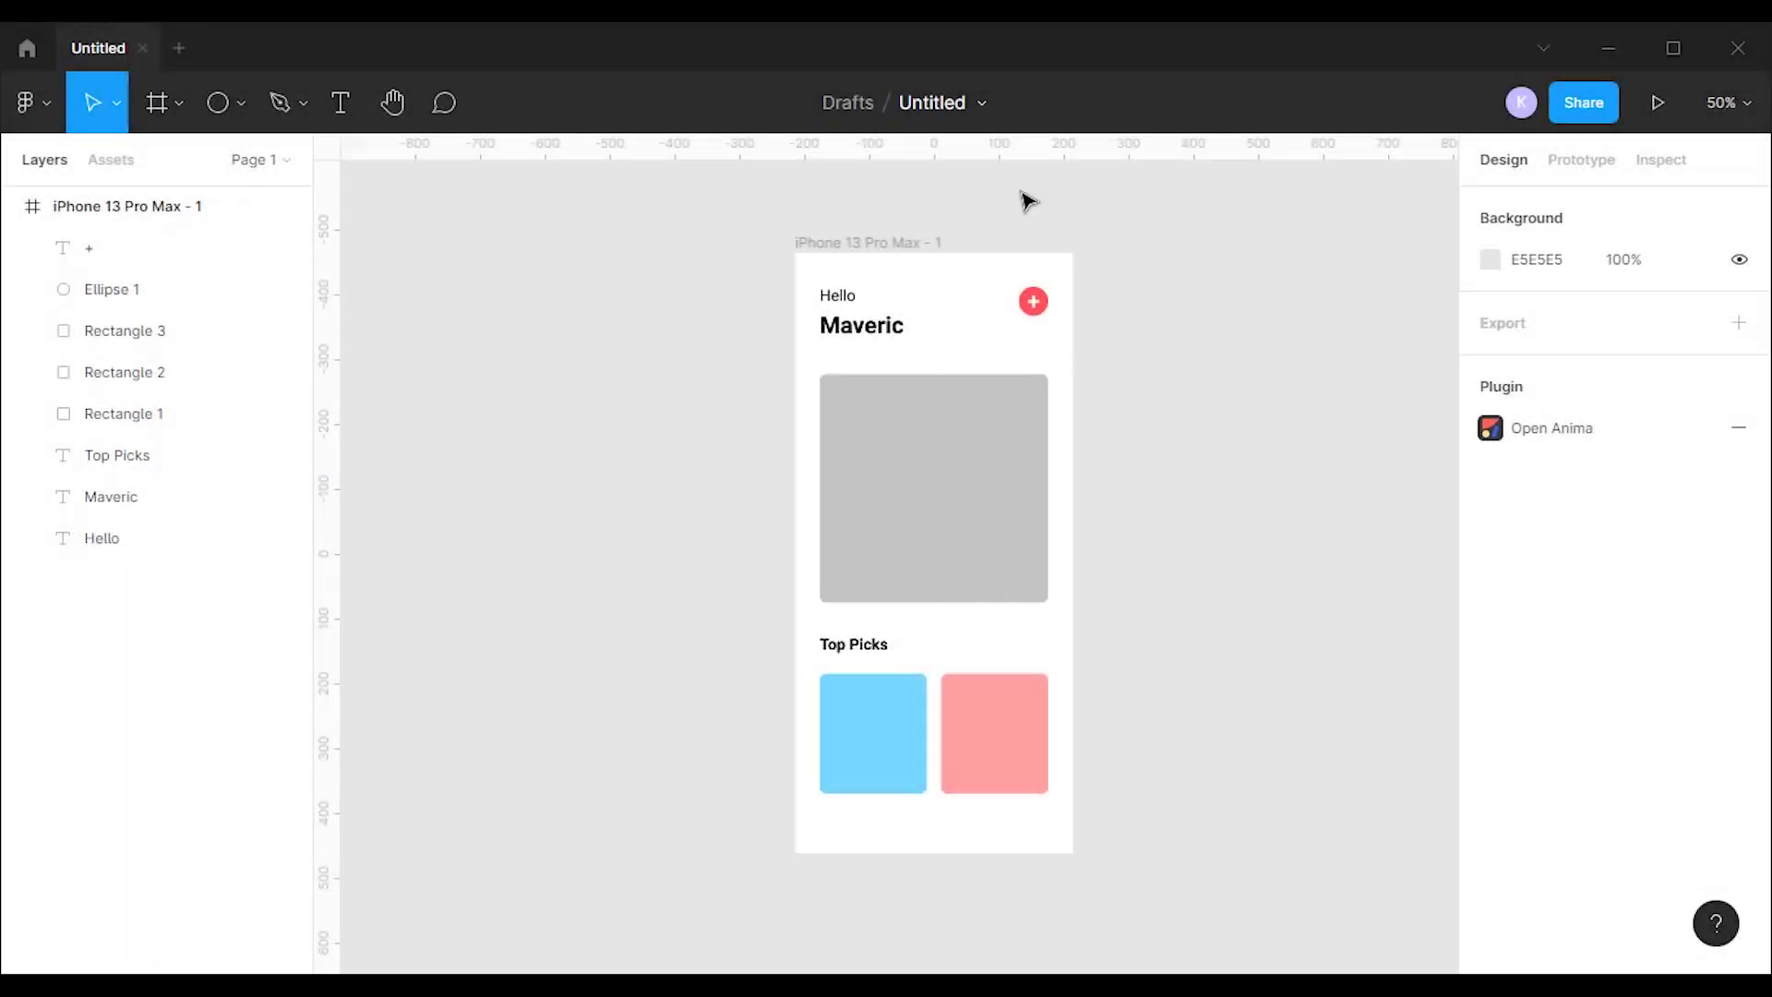
Select the gray rectangle and launch the Anima - Figma to HTML, React & Vue plugin.
left_click(938, 512)
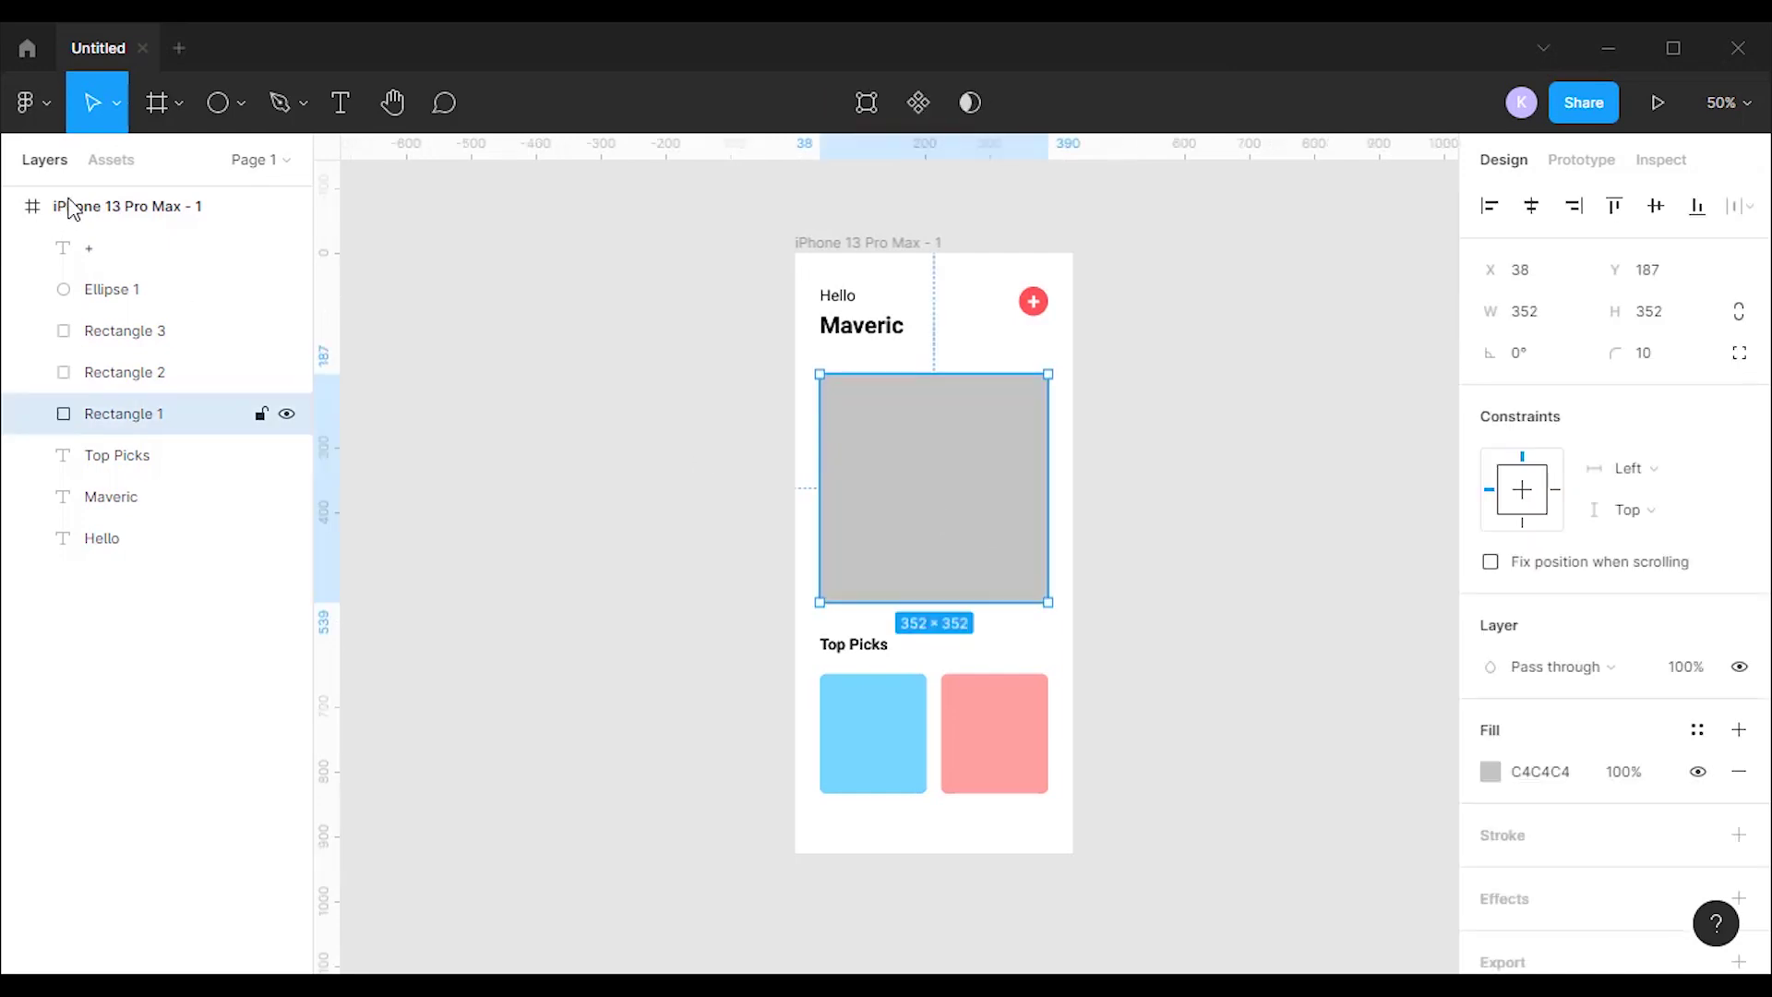
left_click(48, 94)
mouse_move(79, 459)
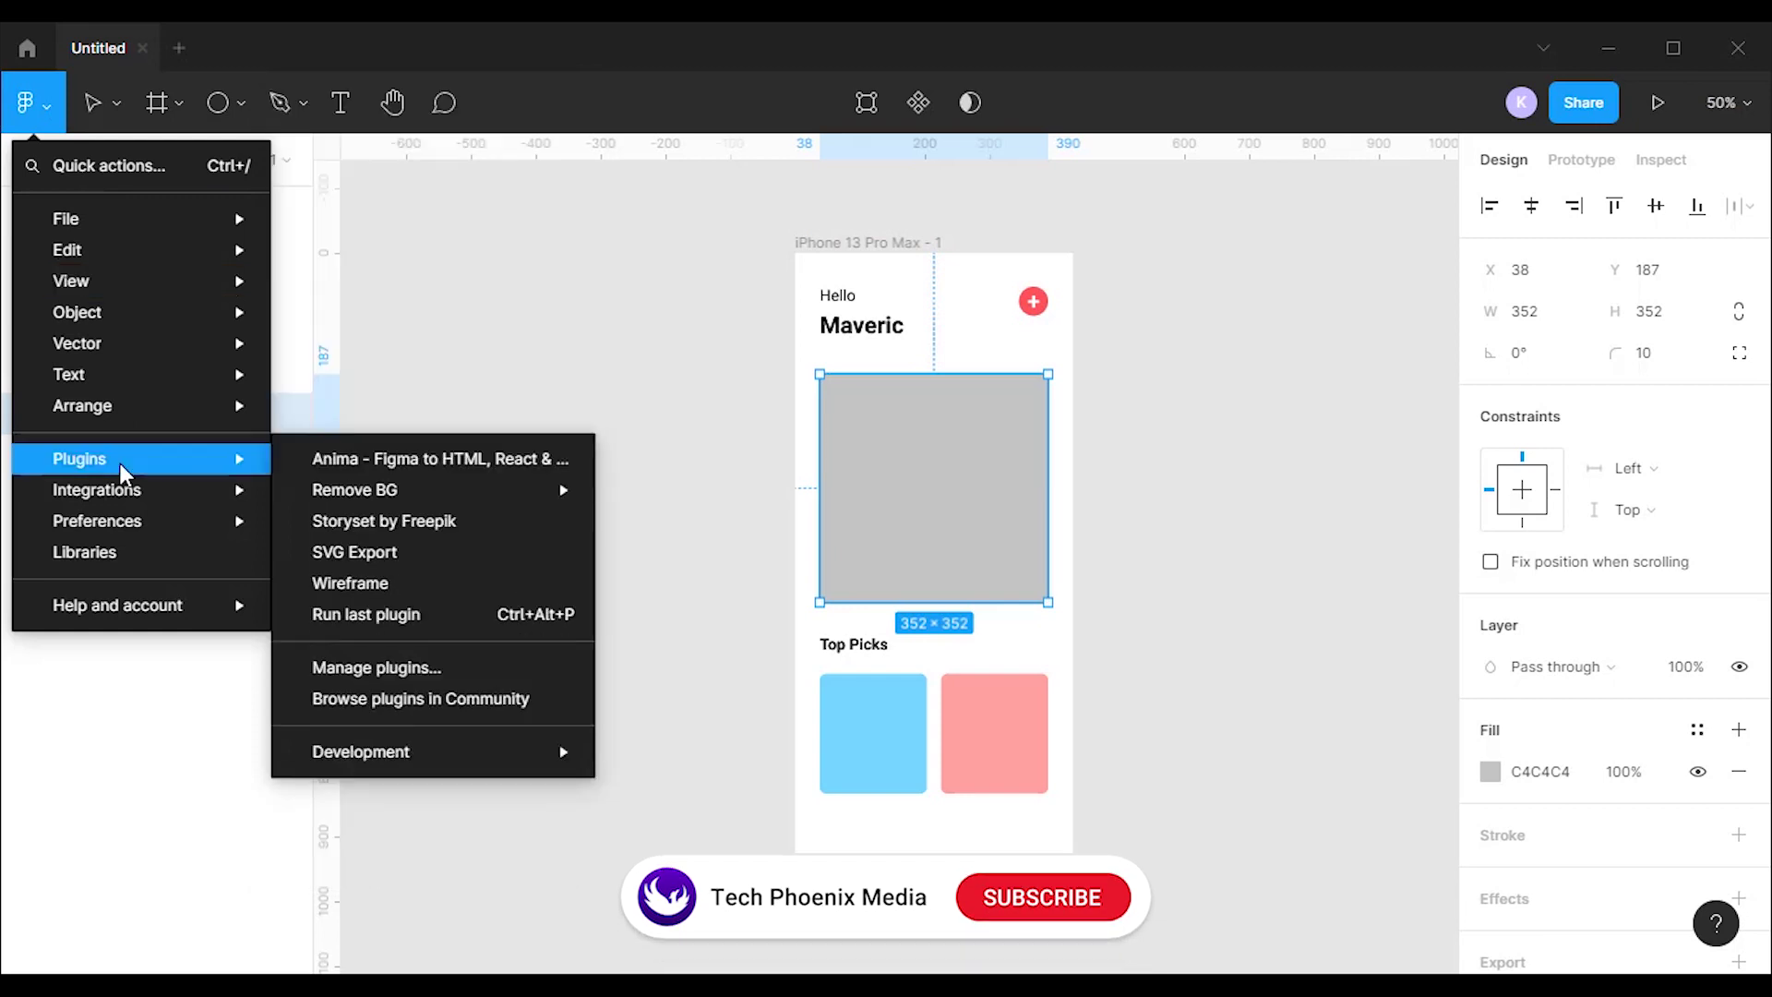
left_click(1323, 289)
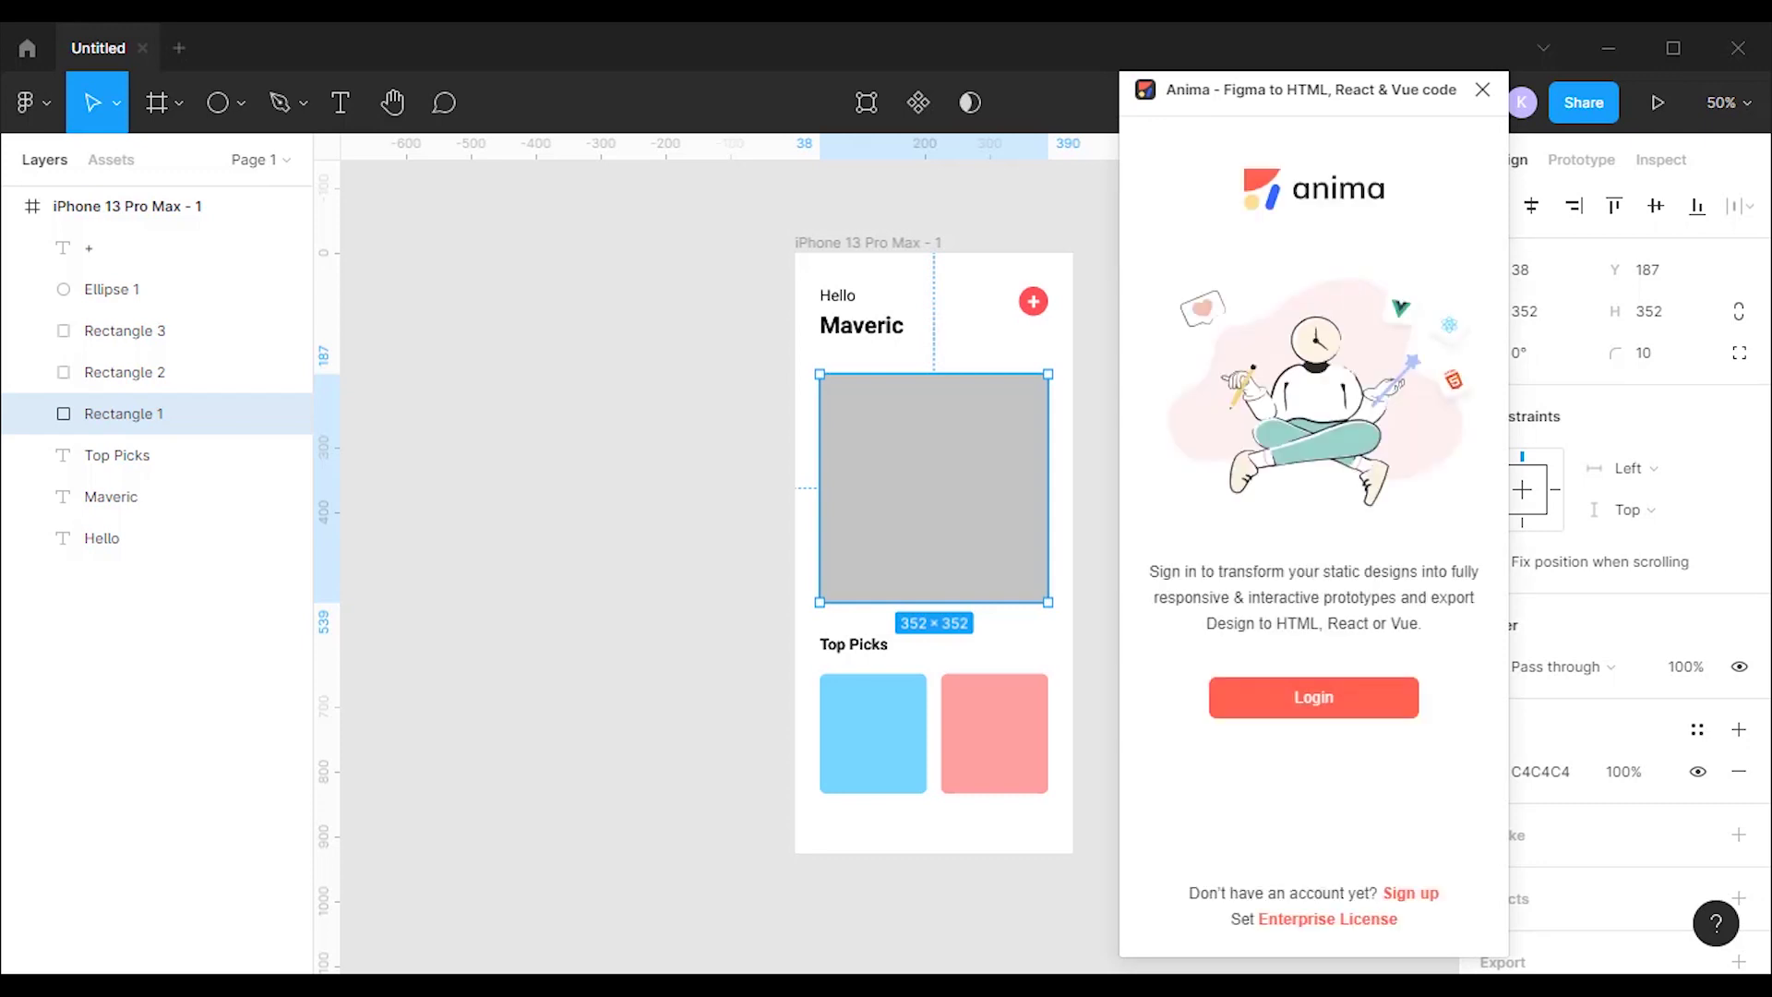
Sign in to Anima and add the YouTube rain video URL as the rectangle's media.
left_click(1327, 706)
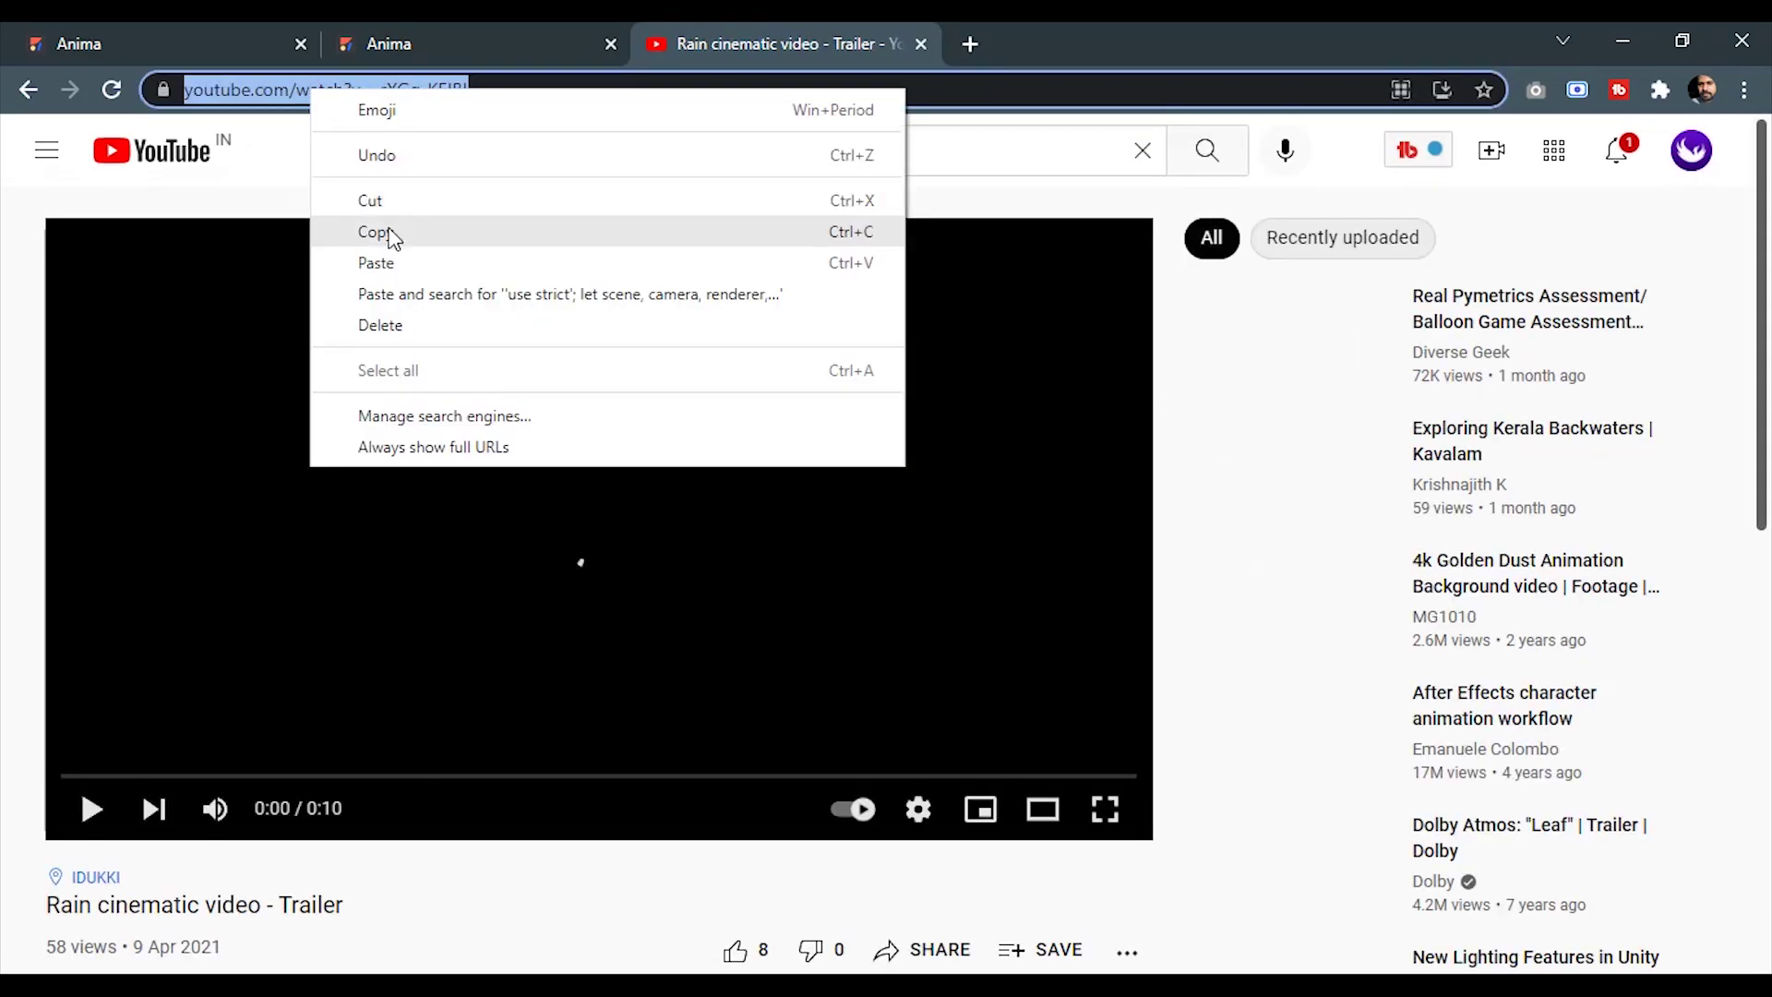
left_click(377, 231)
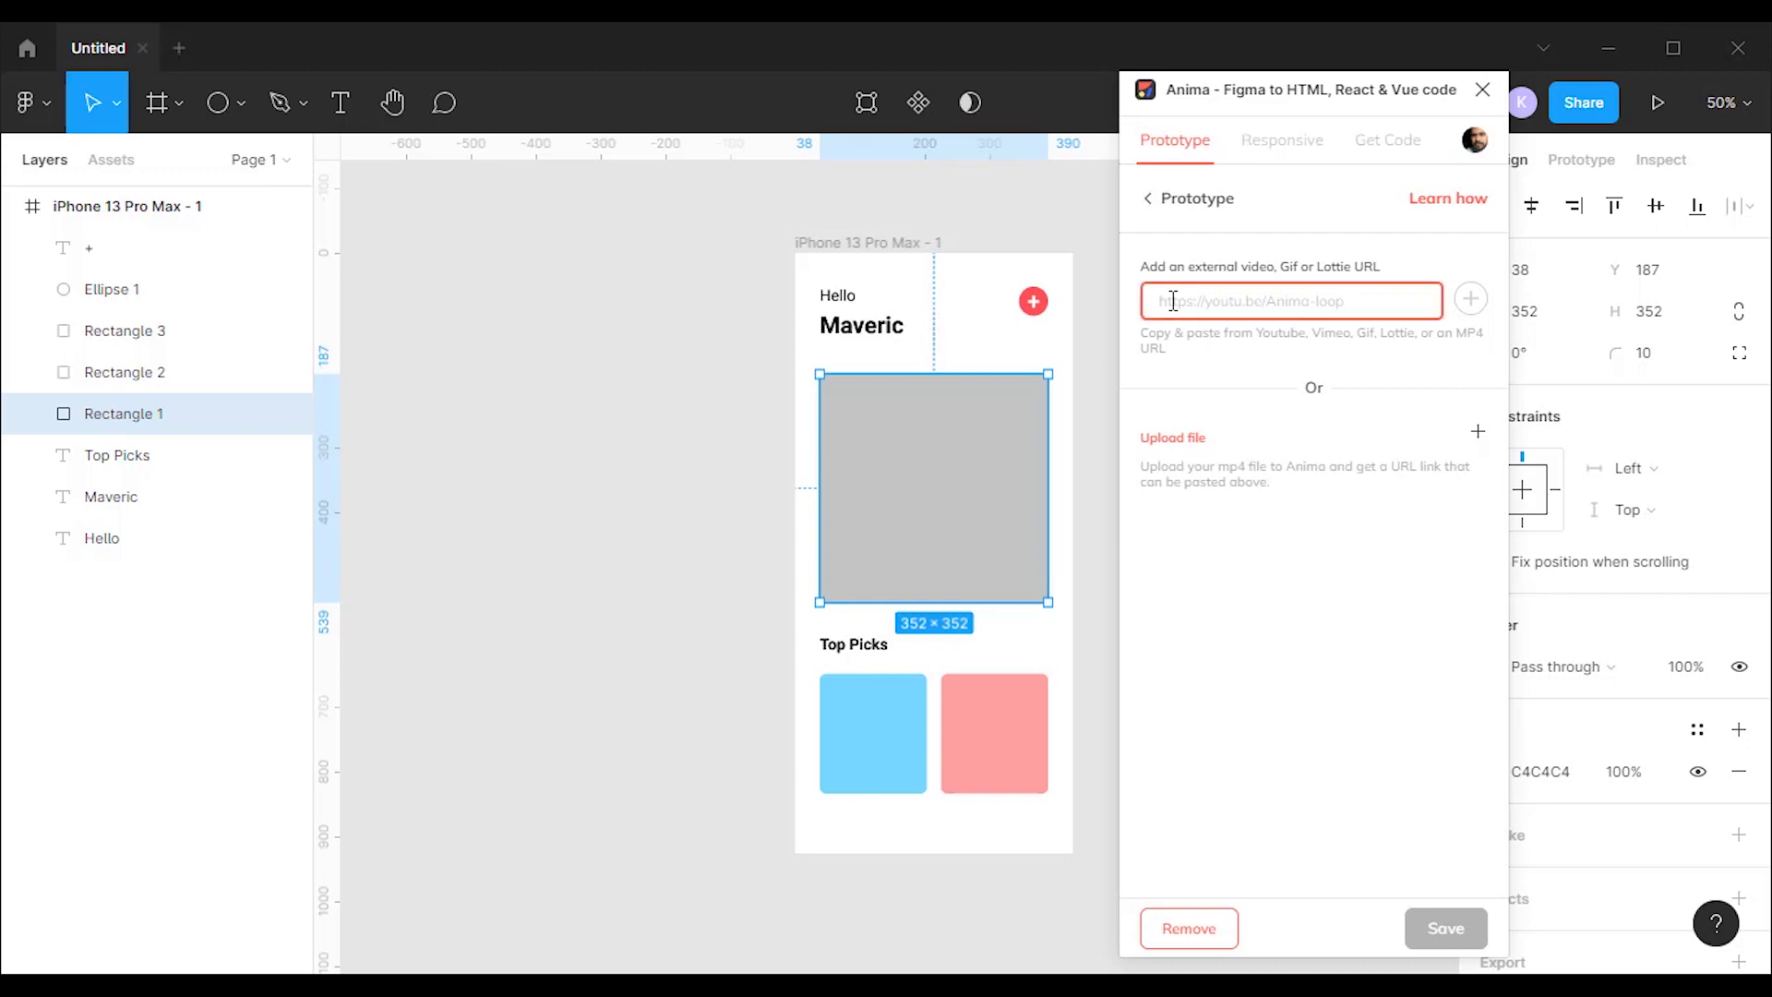
key("ctrl+v")
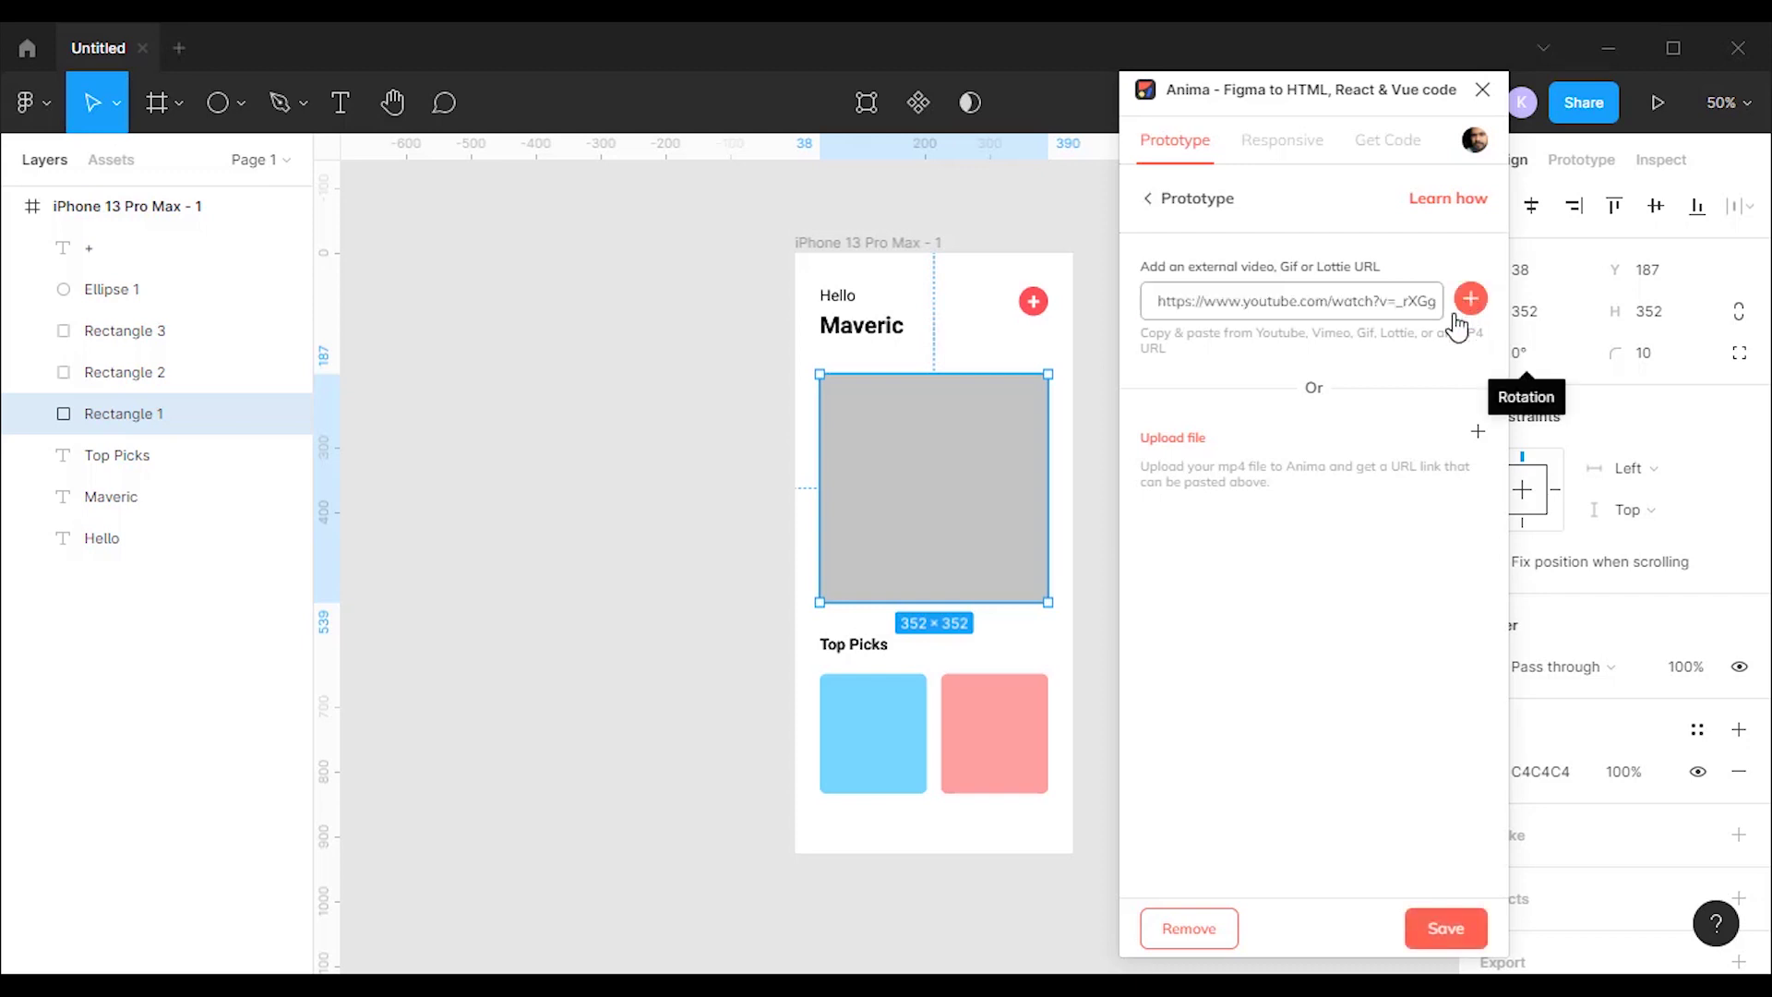
left_click(1446, 931)
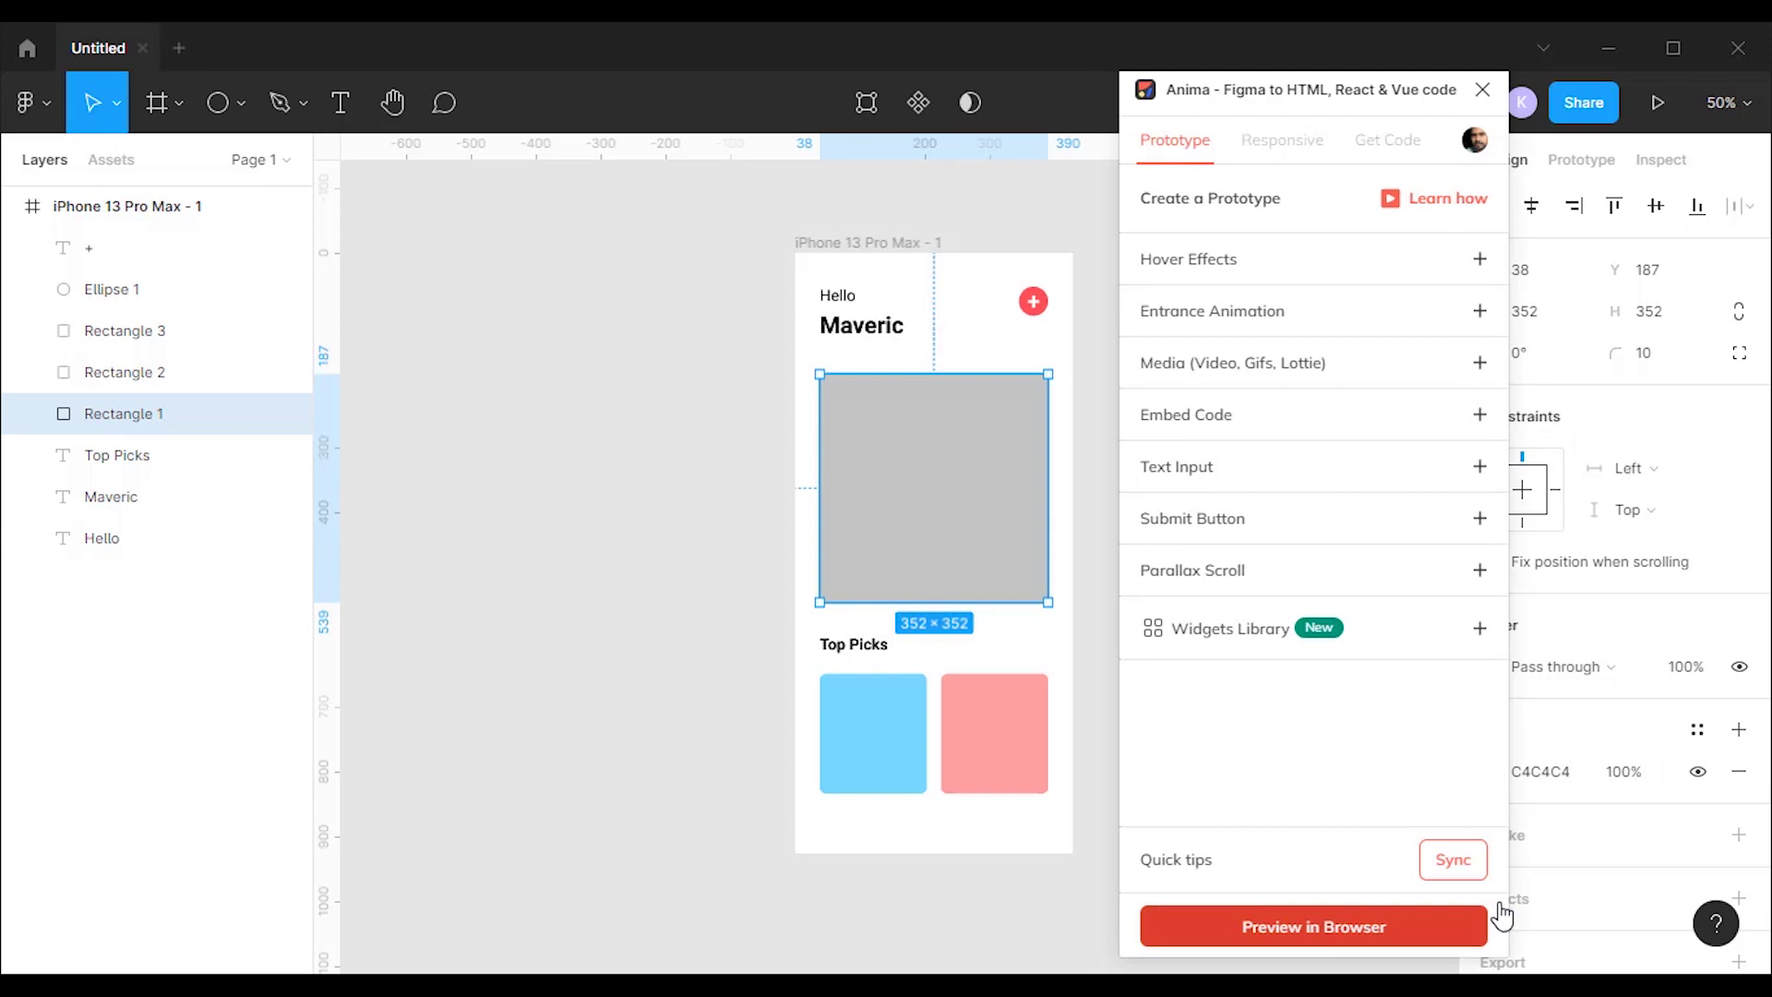
Set the rain video media to Autoplay, Hide Control Panel and Loop, and save.
left_click(1389, 370)
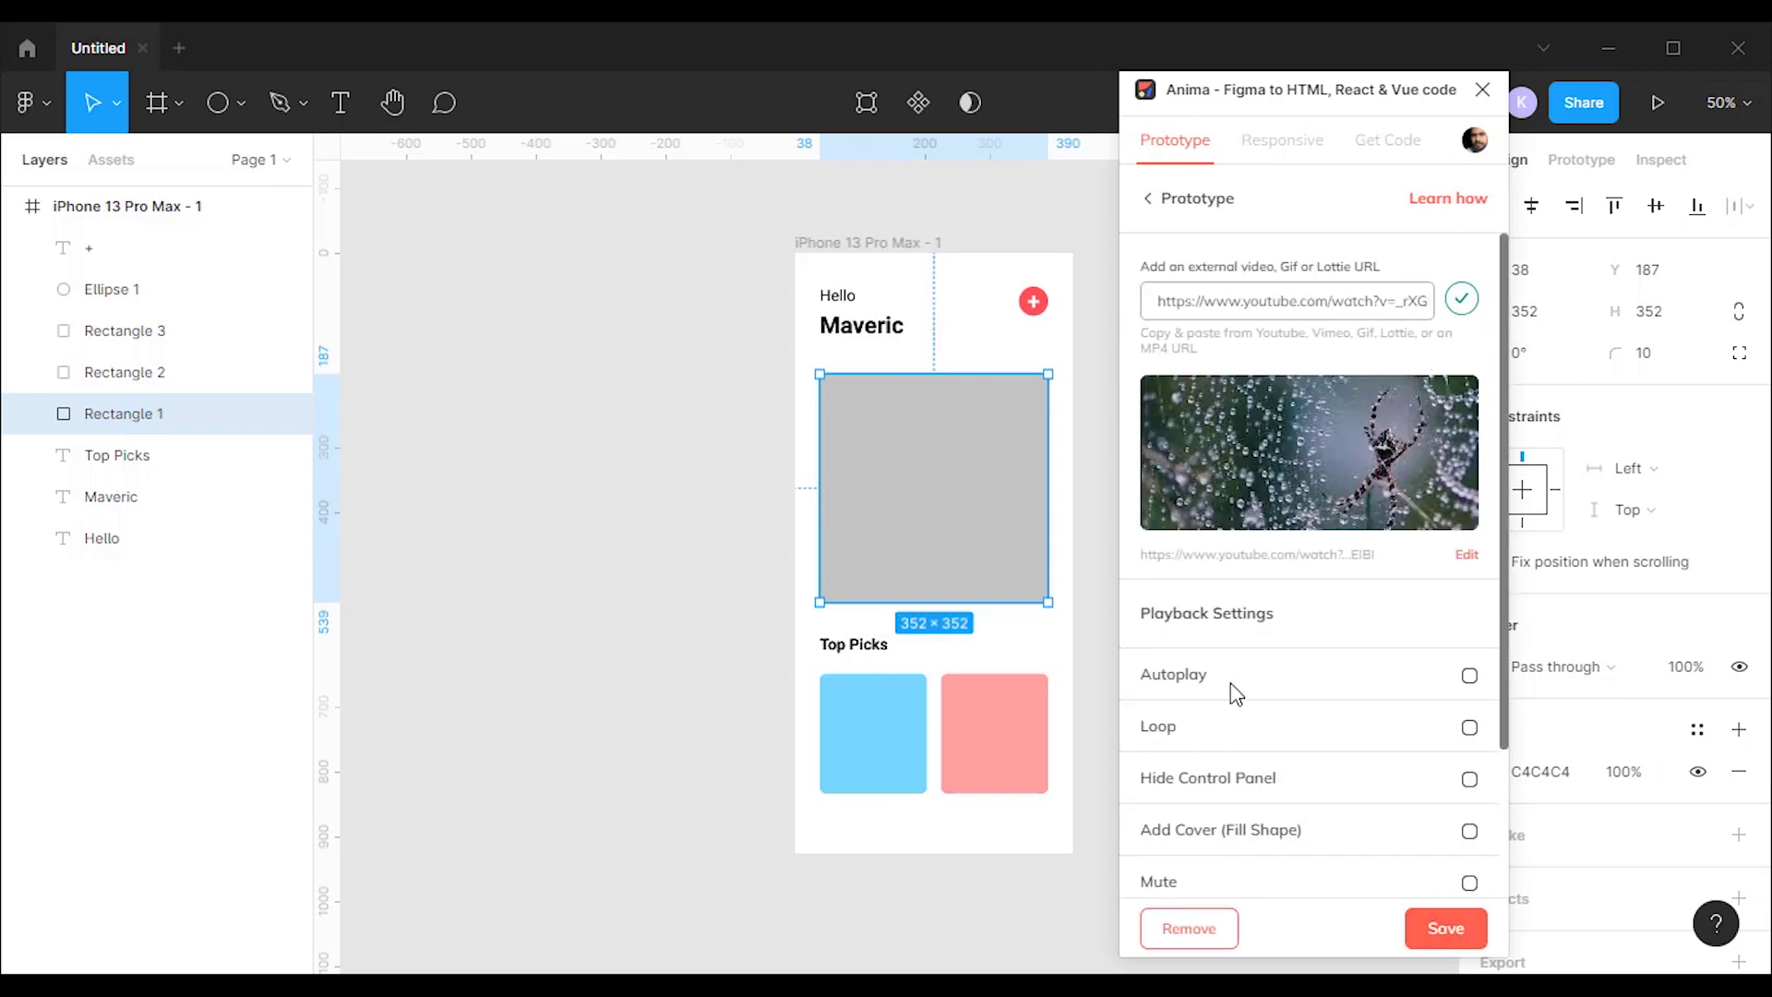
left_click(1471, 680)
left_click(1470, 787)
scroll(1274, 811, "down", 2)
scroll(1271, 810, "down", 1)
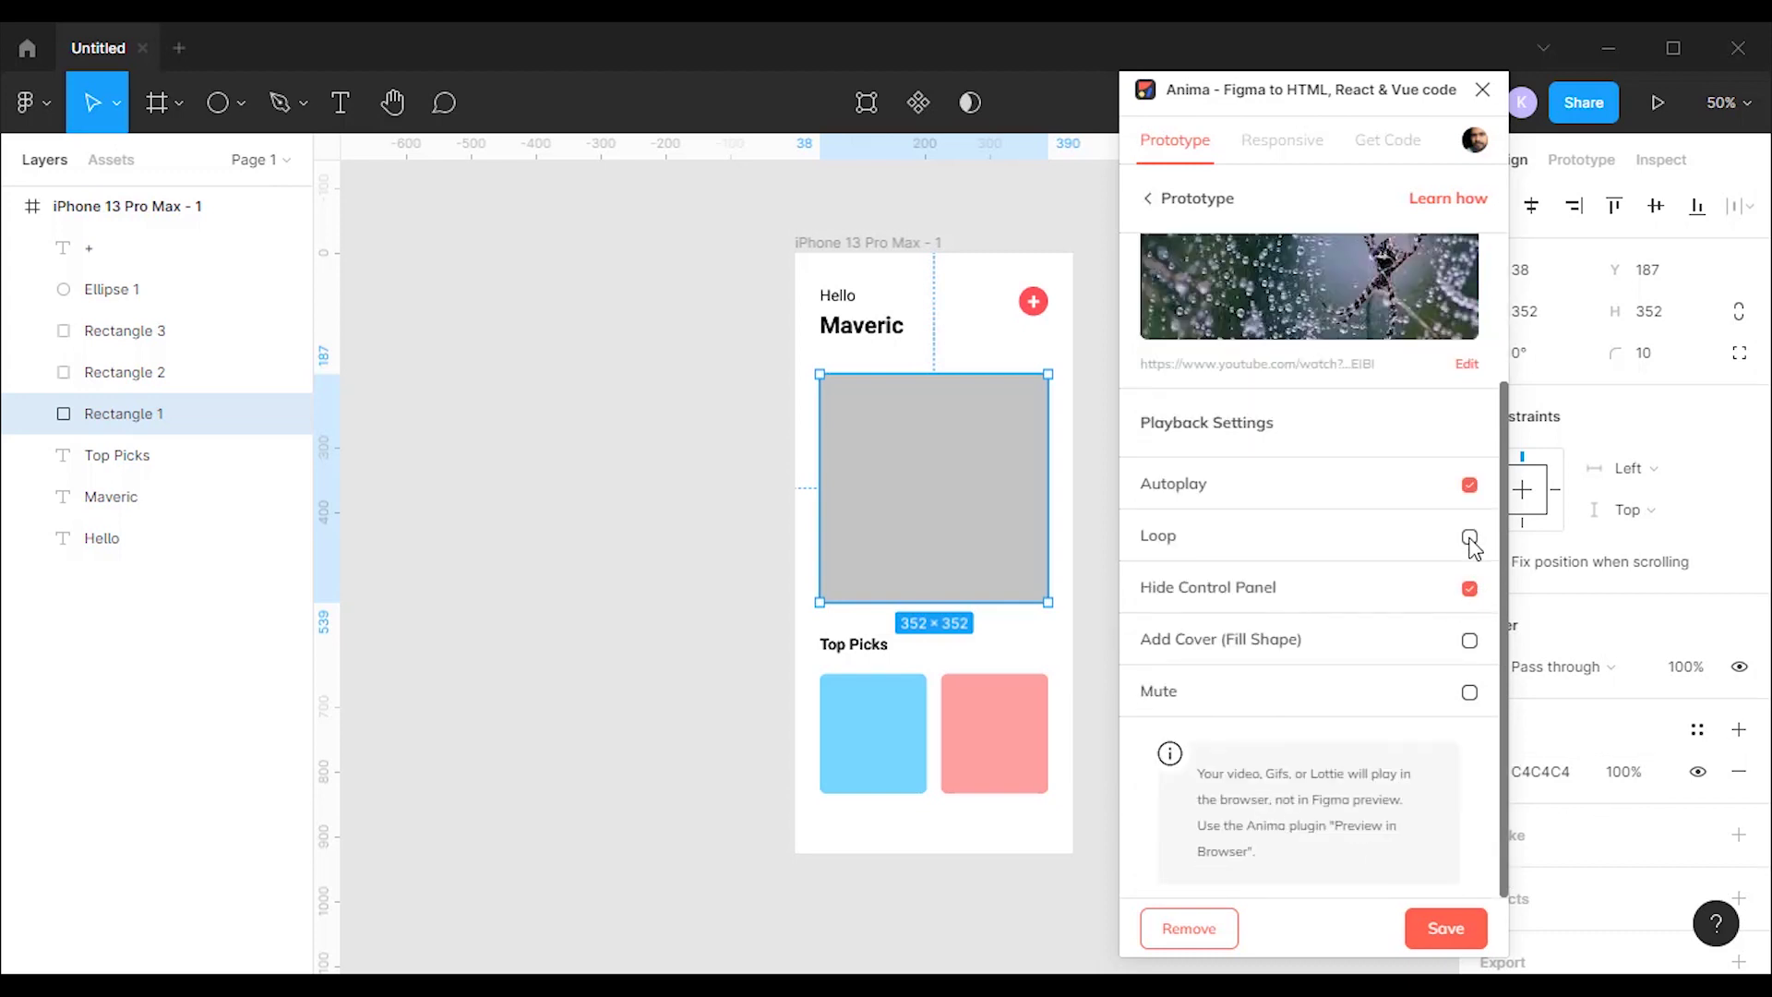
left_click(1470, 538)
scroll(1287, 598, "up", 2)
scroll(1288, 605, "down", 2)
left_click(1446, 930)
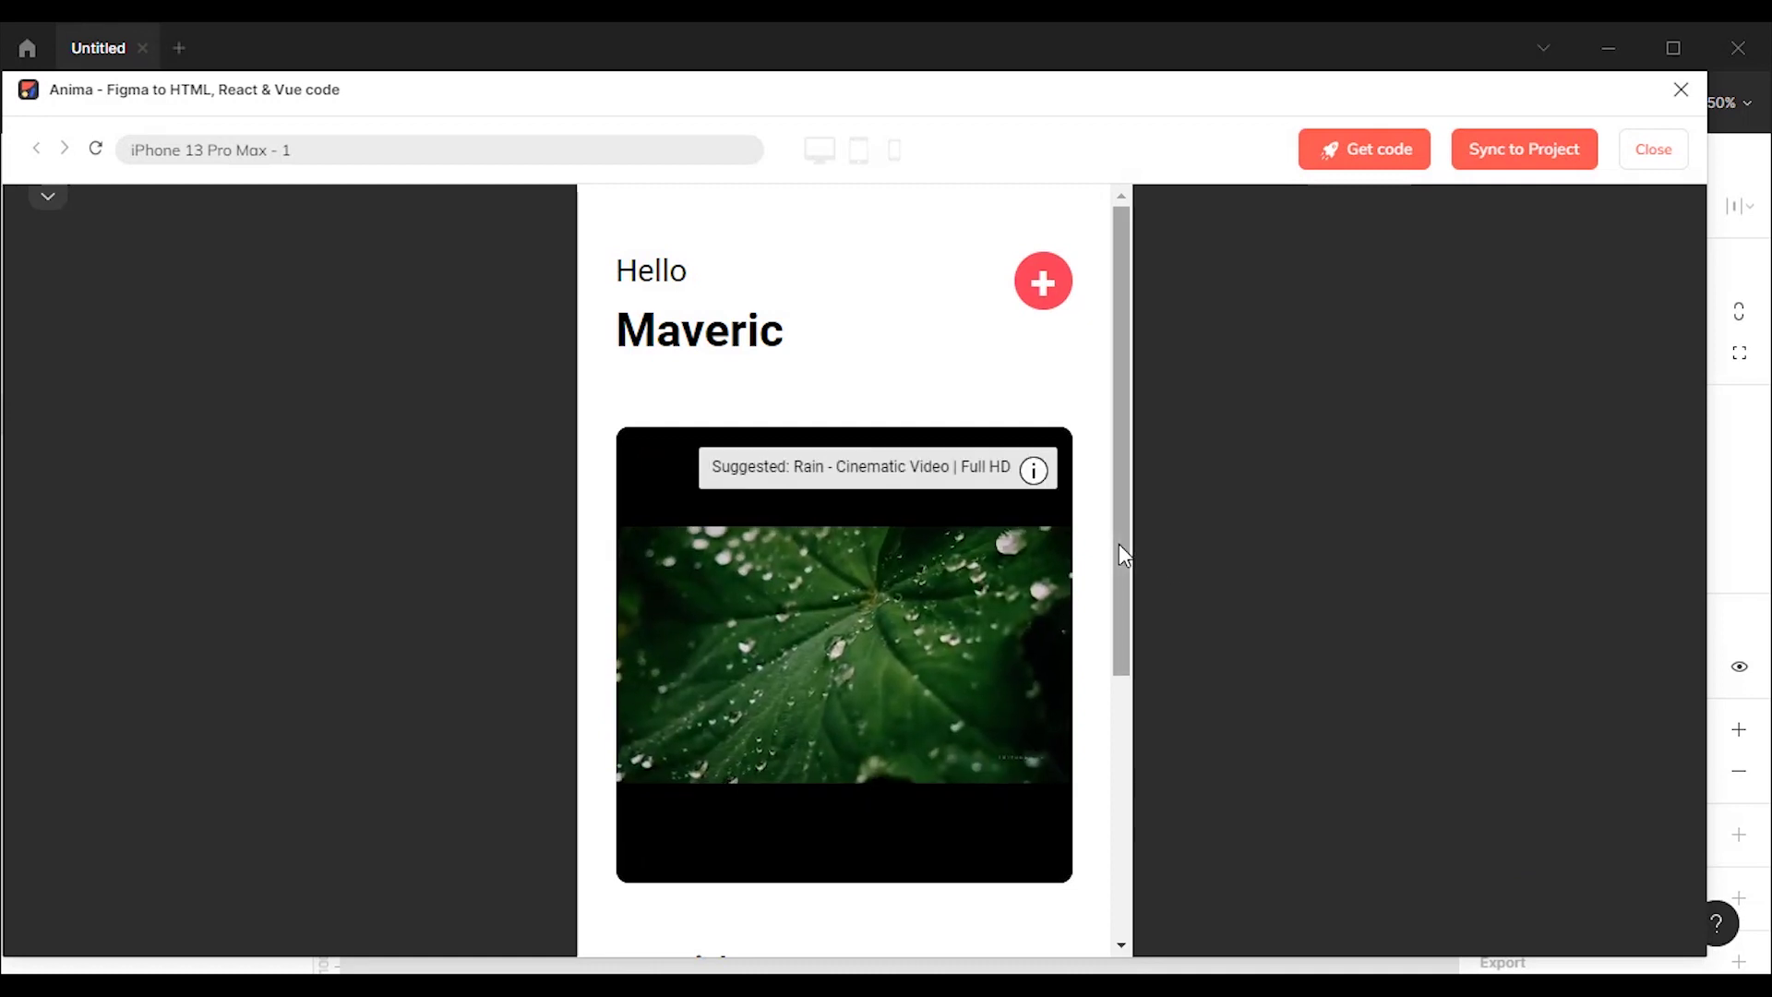
left_click_drag(1119, 544, 1121, 677)
scroll(1158, 544, "up", 2)
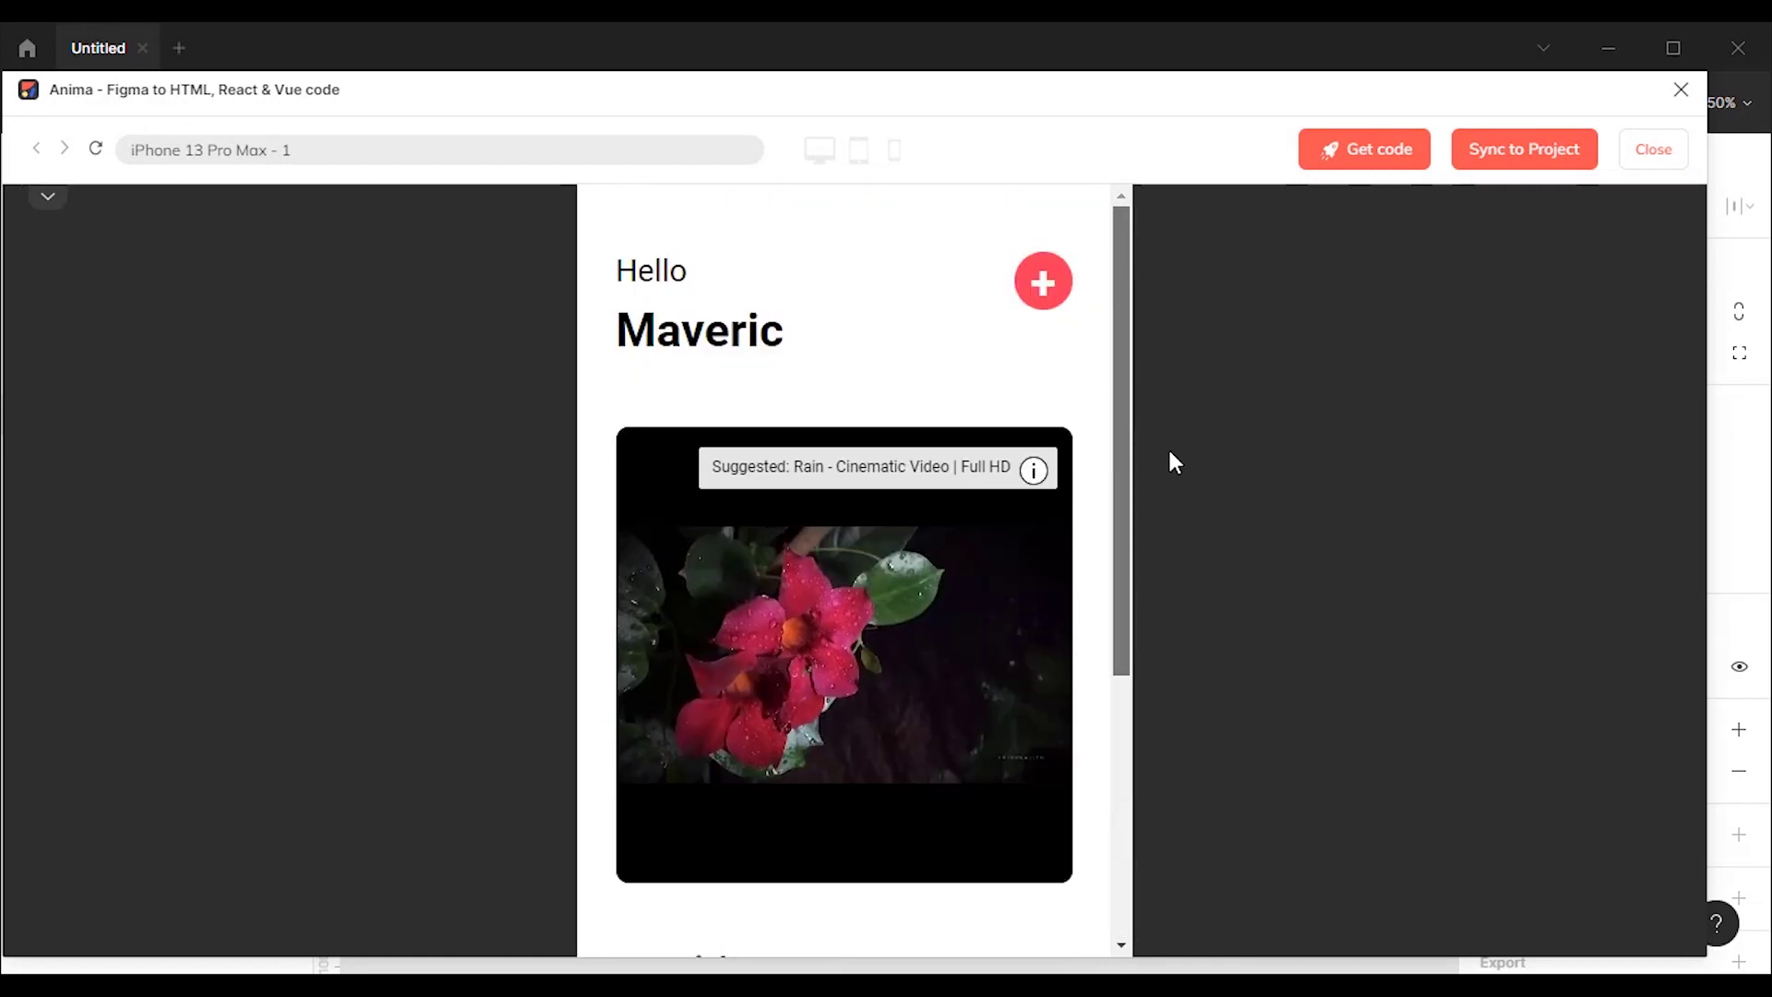